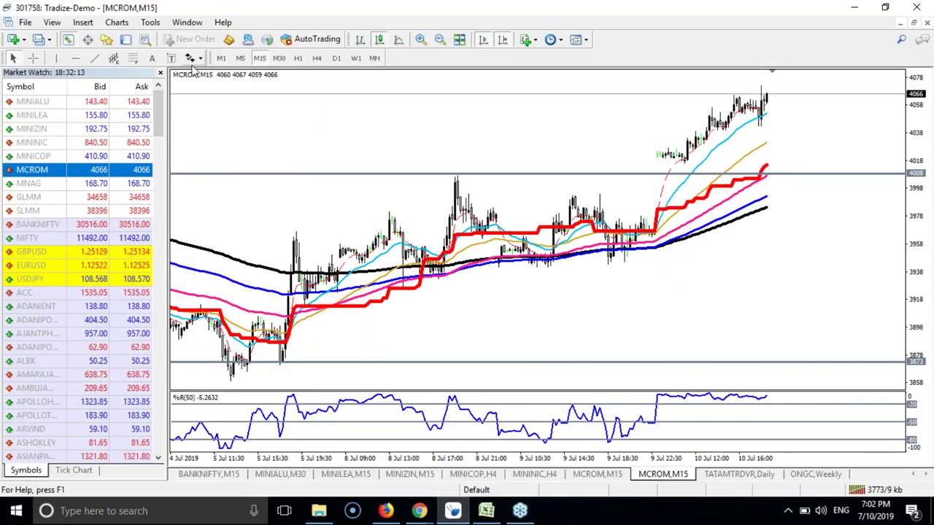
Step: Hide Market Watch, switch the MCROM chart from M15 through H4 to Daily, and minimize MetaTrader
{"action": "left_click", "coordinate": [160, 75]}
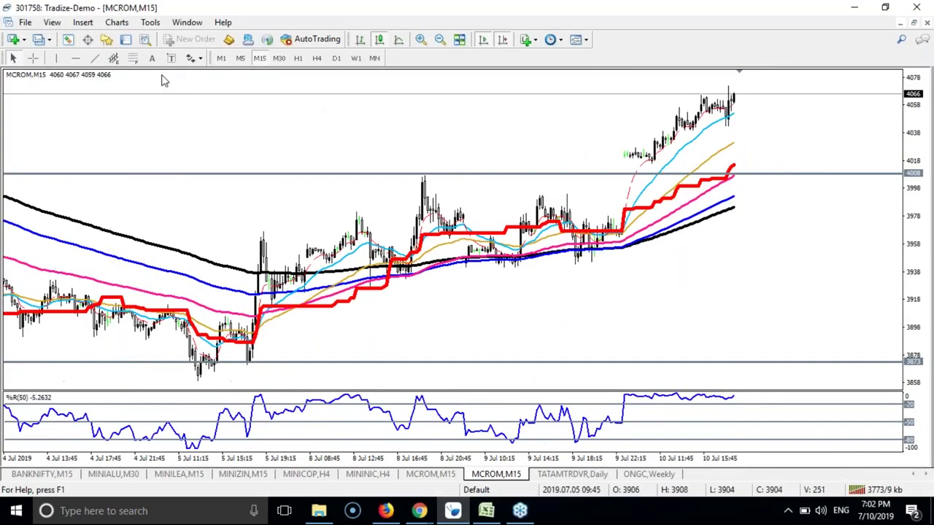
{"action": "left_click", "coordinate": [318, 61]}
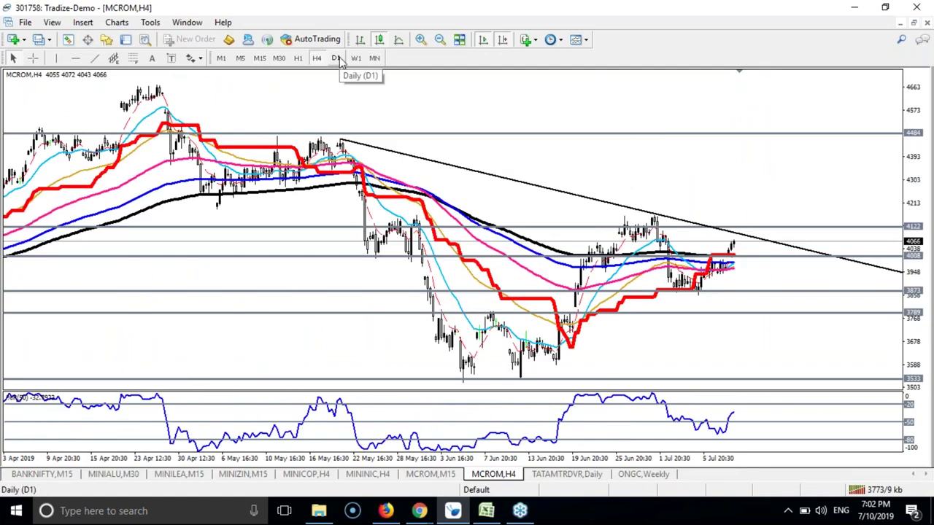
{"action": "left_click", "coordinate": [336, 59]}
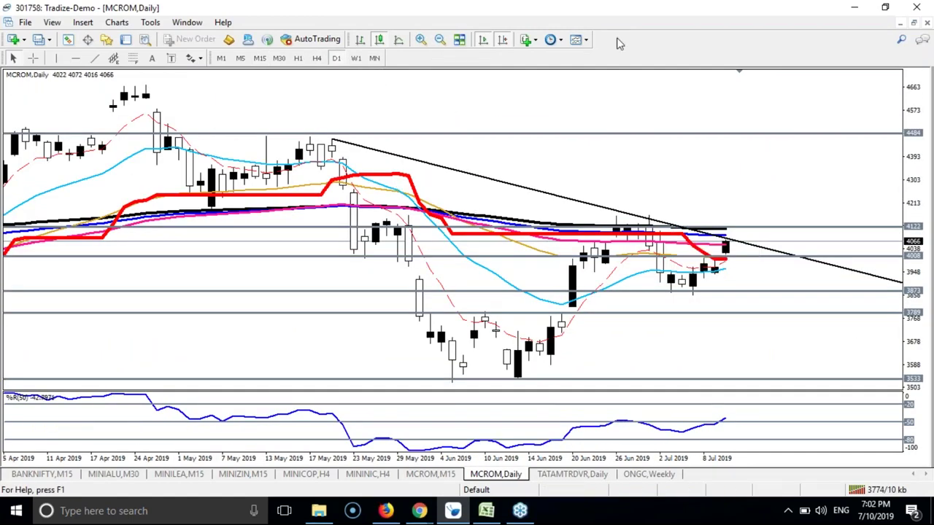
{"action": "left_click", "coordinate": [855, 13]}
Step: Minimize the webinar browser and Investment folder, then launch Ink2Go from the desktop
{"action": "left_click", "coordinate": [855, 13]}
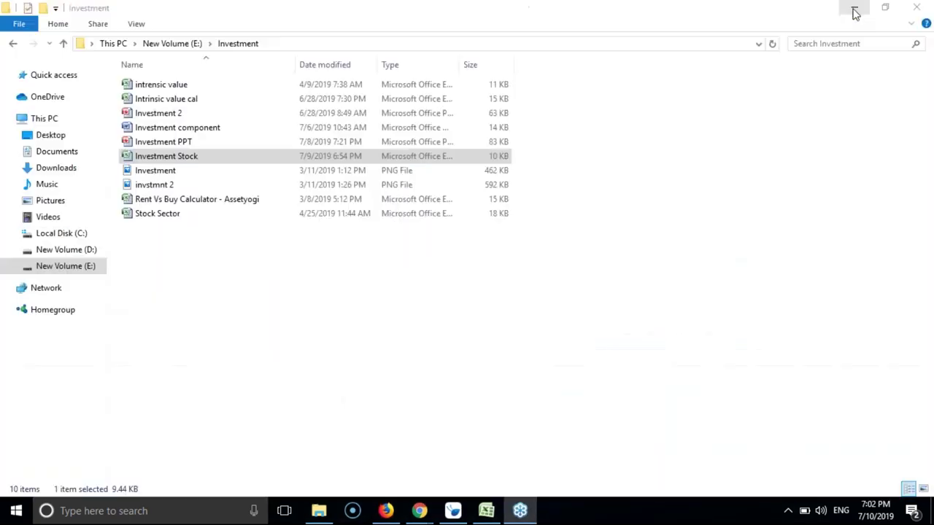
{"action": "left_click", "coordinate": [854, 12]}
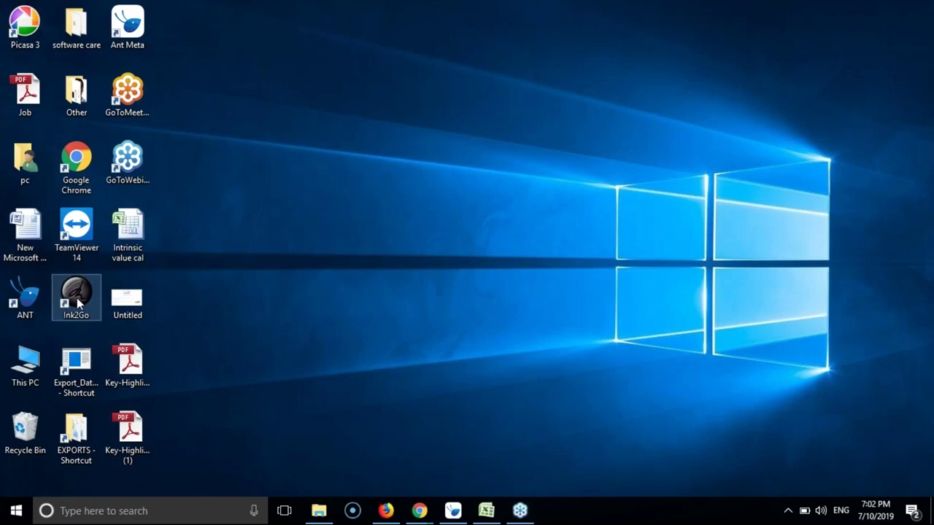
{"action": "double_click", "coordinate": [79, 304]}
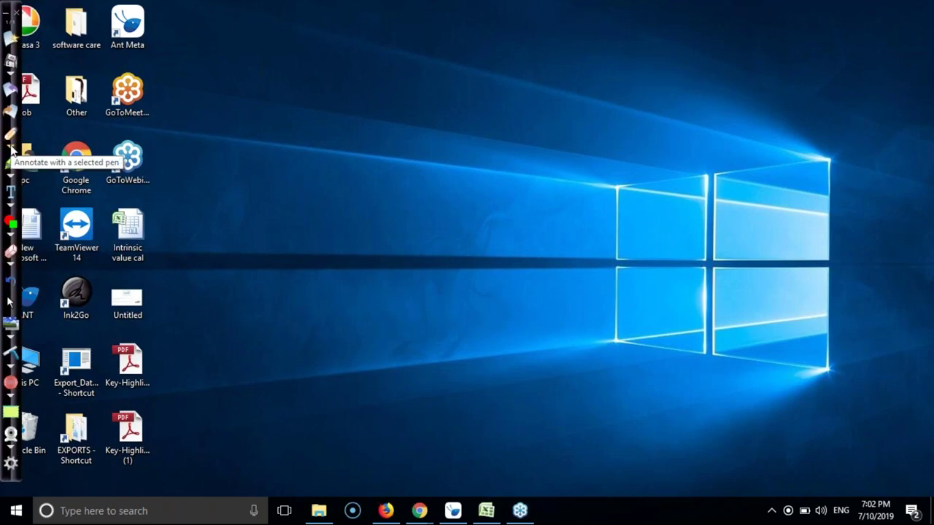
Step: Set the Ink2Go pen to Thick, switch to mouse mode, and restore the MetaTrader chart
{"action": "left_click", "coordinate": [11, 148]}
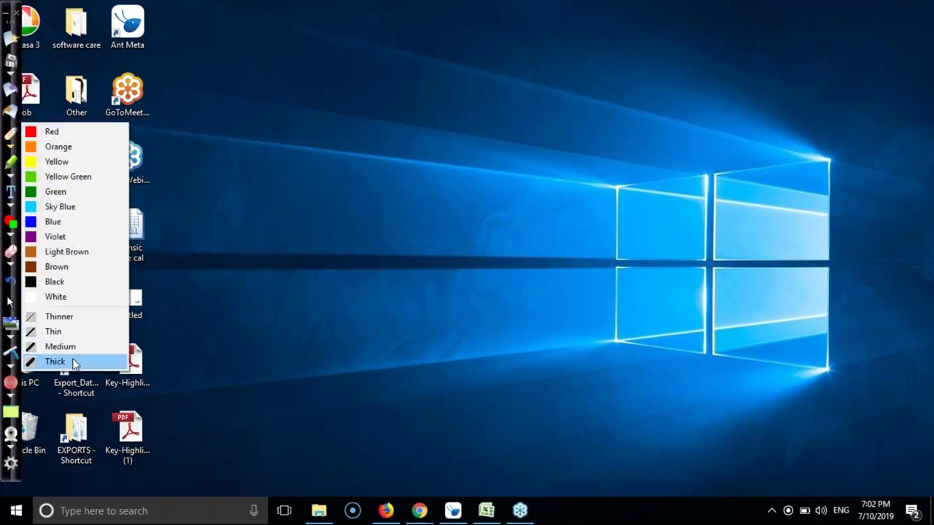
{"action": "left_click", "coordinate": [73, 363]}
{"action": "left_click", "coordinate": [10, 308]}
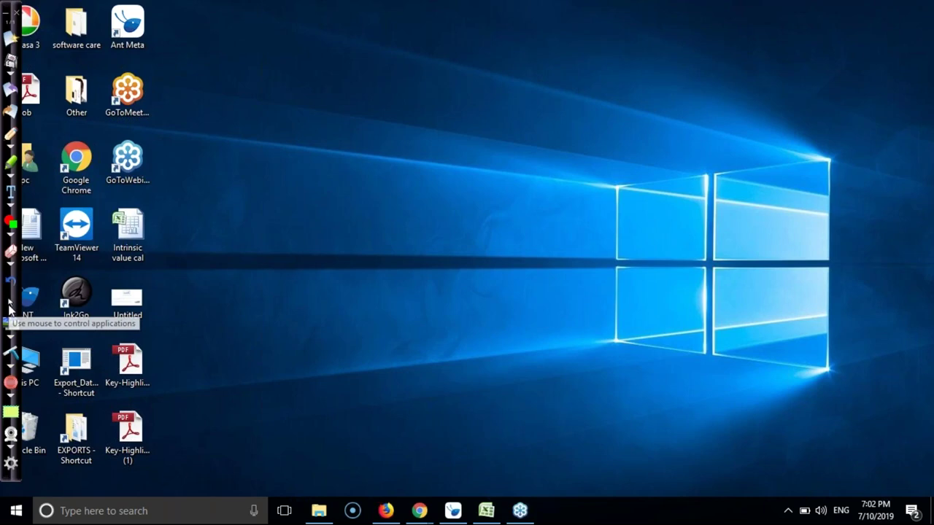
{"action": "left_click", "coordinate": [455, 515]}
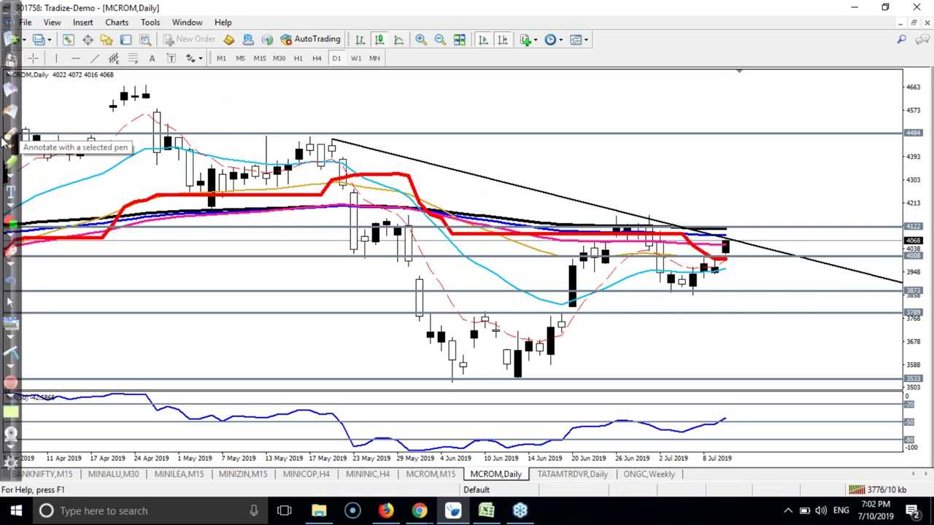
Step: Draw orange strokes tracing the June-lows-to-peak swing, the late-June peak level and the latest peak
{"action": "left_click", "coordinate": [9, 137]}
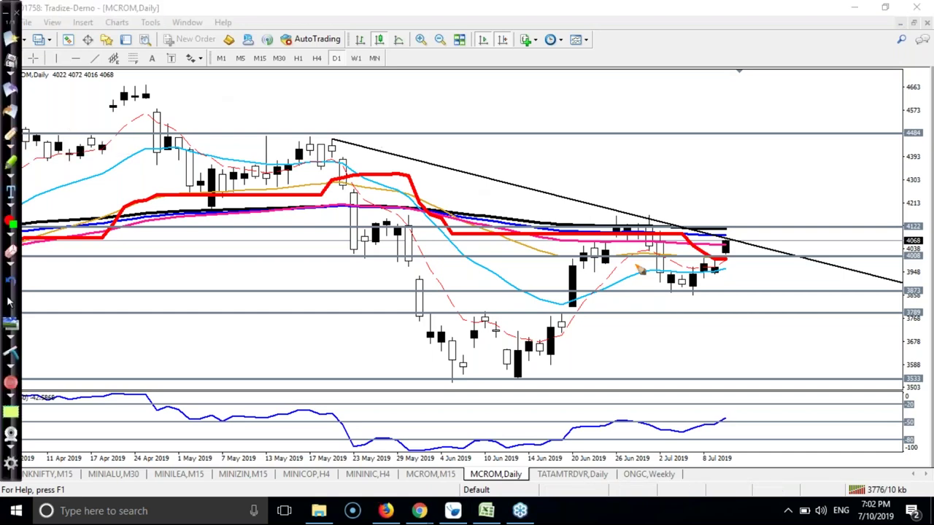
{"action": "left_click_drag", "start_coordinate": [716, 261], "coordinate": [755, 261]}
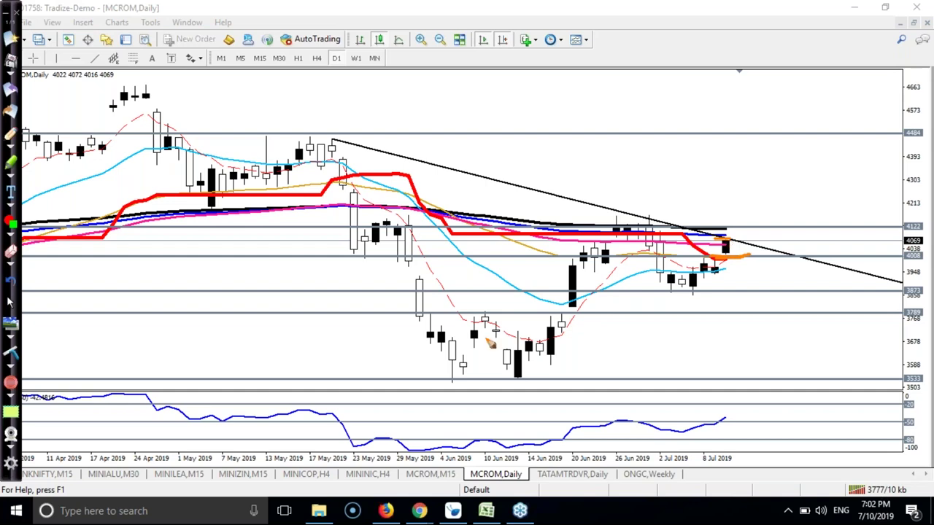
{"action": "mouse_move", "coordinate": [453, 380]}
{"action": "left_mouse_down"}
{"action": "mouse_move", "coordinate": [482, 309]}
{"action": "mouse_move", "coordinate": [522, 380]}
{"action": "mouse_move", "coordinate": [636, 207]}
{"action": "mouse_move", "coordinate": [686, 290]}
{"action": "mouse_move", "coordinate": [735, 223]}
{"action": "left_mouse_up"}
{"action": "left_click_drag", "start_coordinate": [617, 208], "coordinate": [658, 207]}
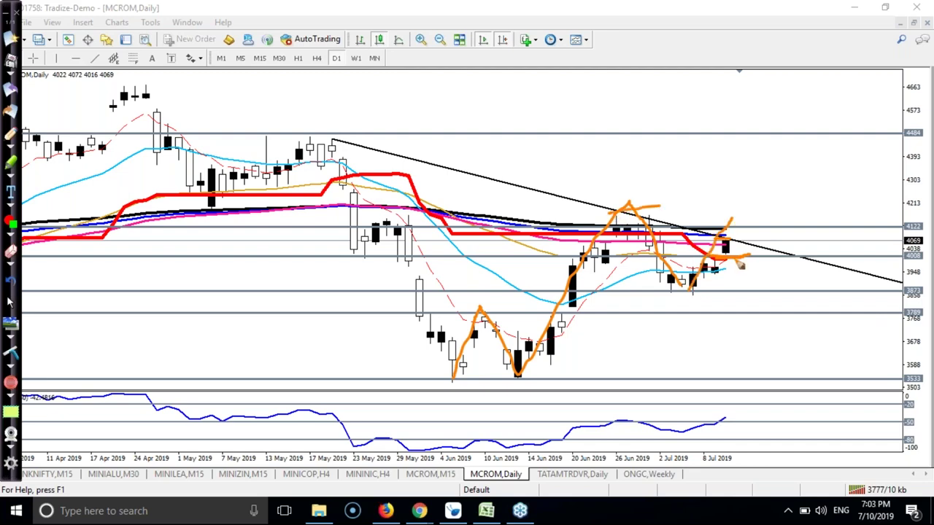
{"action": "left_click_drag", "start_coordinate": [723, 231], "coordinate": [739, 229]}
{"action": "left_click", "coordinate": [10, 302]}
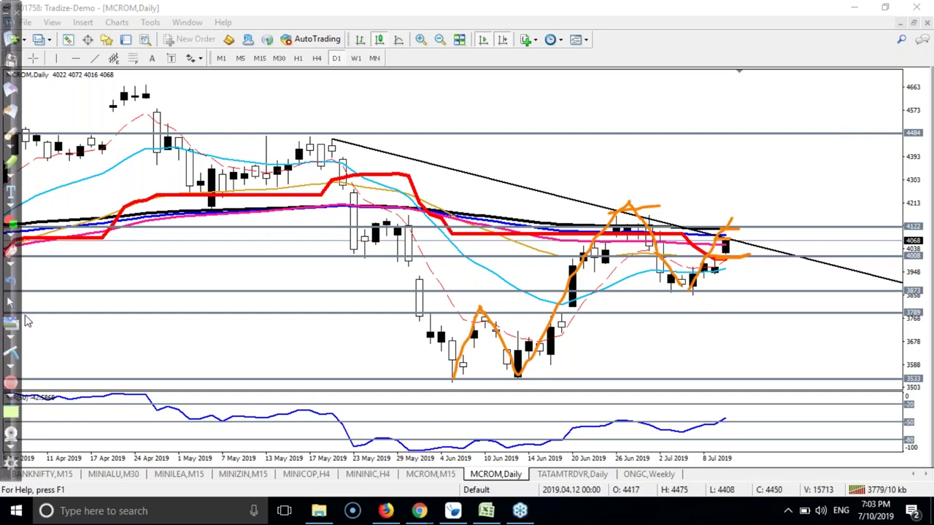
Step: Redraw with 4122 circled, late-June resistance marked and a rise projected to 4484, then clear everything
{"action": "left_click", "coordinate": [10, 354]}
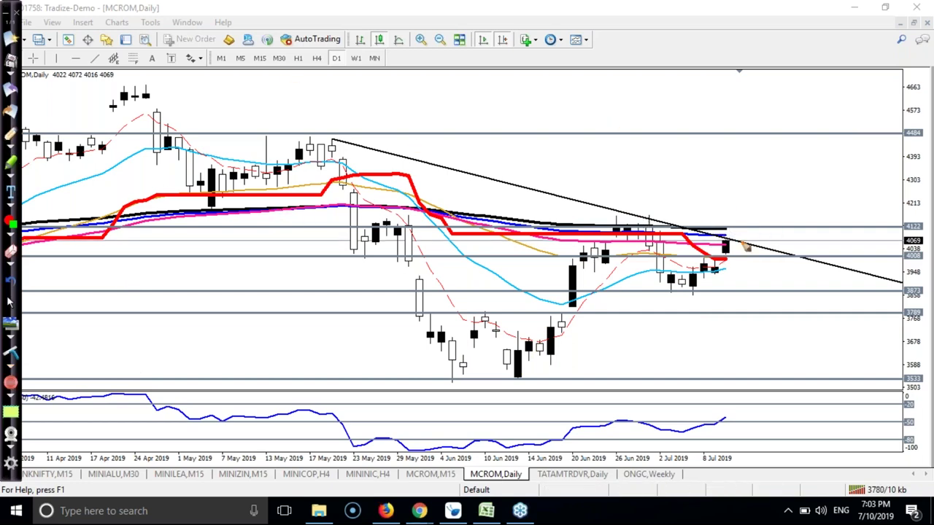
{"action": "mouse_move", "coordinate": [926, 219]}
{"action": "left_mouse_down"}
{"action": "mouse_move", "coordinate": [908, 214]}
{"action": "mouse_move", "coordinate": [900, 234]}
{"action": "mouse_move", "coordinate": [886, 216]}
{"action": "left_mouse_up"}
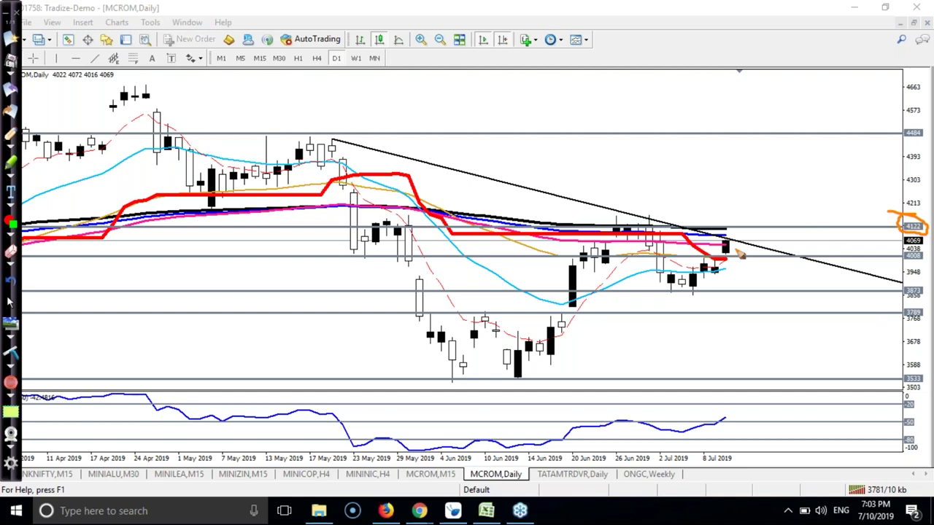
{"action": "left_click_drag", "start_coordinate": [723, 228], "coordinate": [785, 217]}
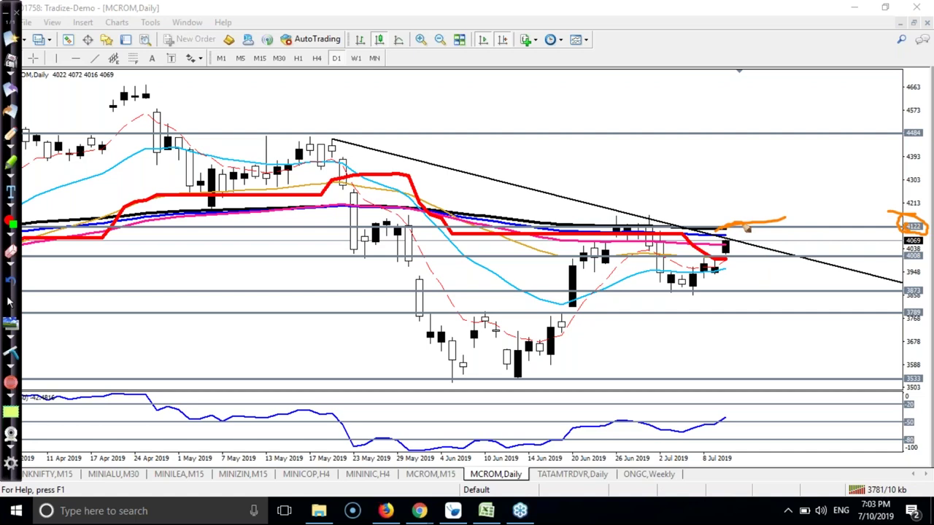
{"action": "left_click_drag", "start_coordinate": [614, 226], "coordinate": [658, 219]}
{"action": "left_click_drag", "start_coordinate": [601, 223], "coordinate": [651, 225]}
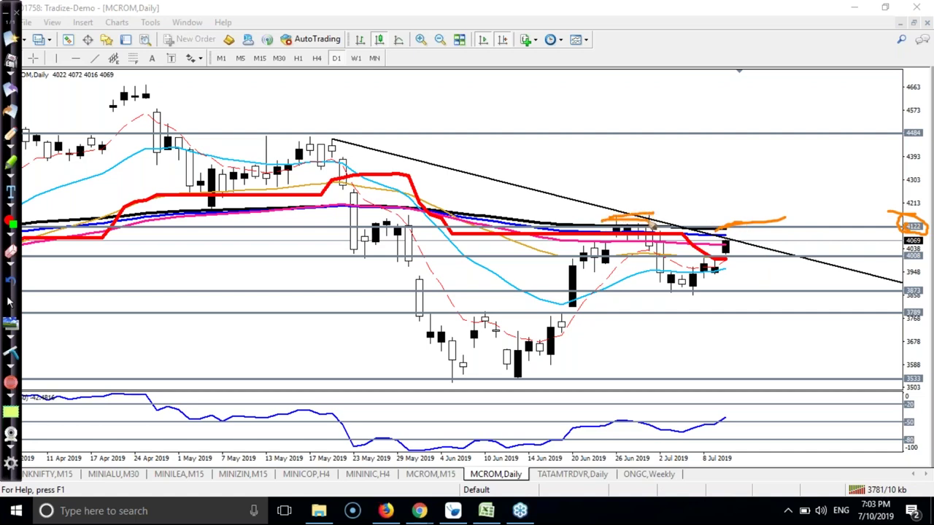
{"action": "mouse_move", "coordinate": [728, 234]}
{"action": "left_mouse_down"}
{"action": "mouse_move", "coordinate": [739, 218]}
{"action": "mouse_move", "coordinate": [751, 227]}
{"action": "mouse_move", "coordinate": [792, 137]}
{"action": "left_mouse_up"}
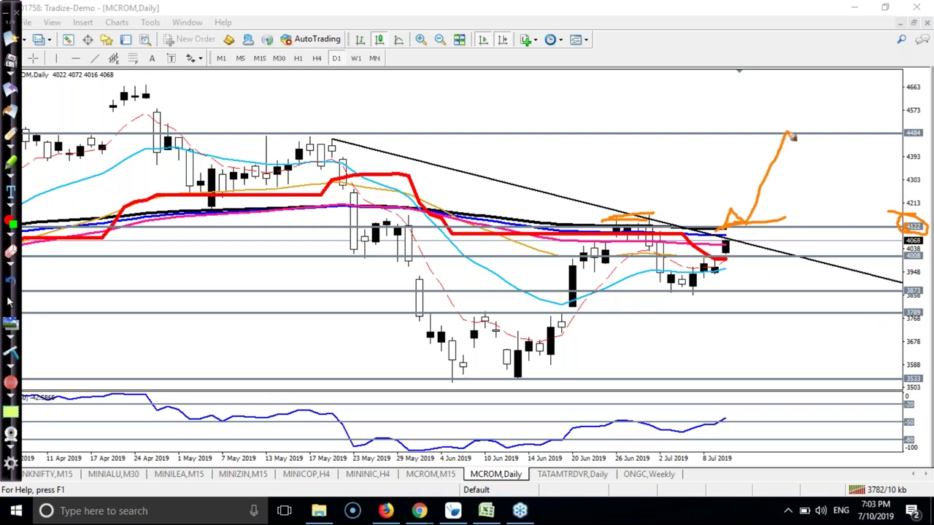
{"action": "mouse_move", "coordinate": [722, 226]}
{"action": "left_mouse_down"}
{"action": "mouse_move", "coordinate": [719, 209]}
{"action": "mouse_move", "coordinate": [755, 217]}
{"action": "left_mouse_up"}
{"action": "left_click", "coordinate": [11, 349]}
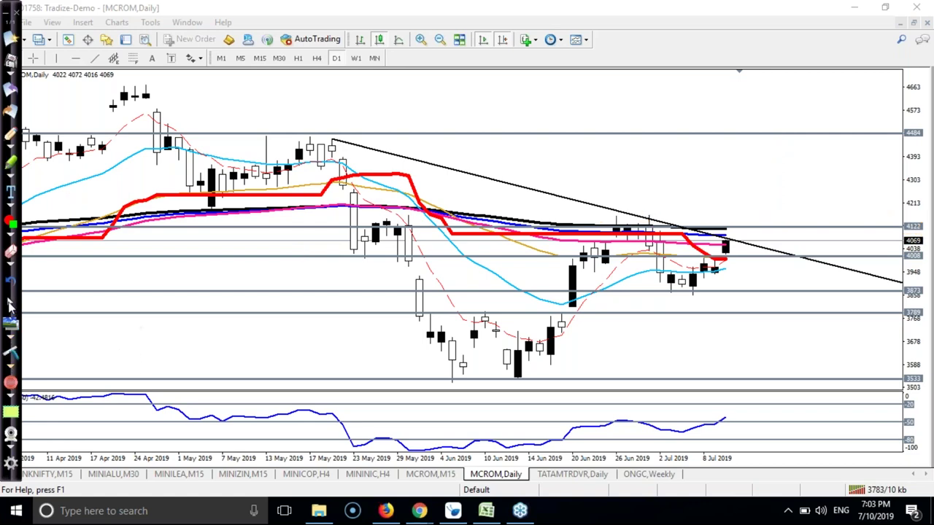
Step: Switch MCROM to H4, circle 4008, and trace the rise, pullback, early-July drop and consolidation range
{"action": "left_click", "coordinate": [317, 58]}
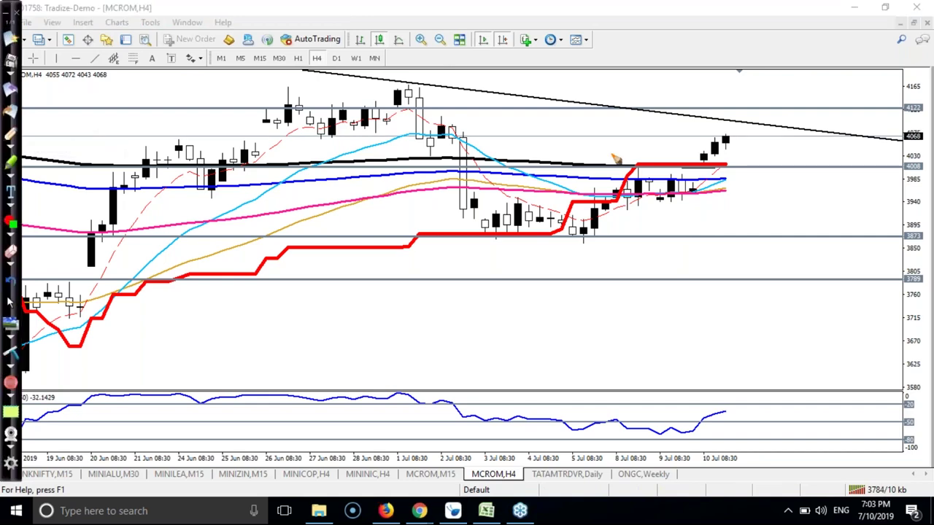
{"action": "mouse_move", "coordinate": [920, 168]}
{"action": "left_mouse_down"}
{"action": "mouse_move", "coordinate": [905, 161]}
{"action": "mouse_move", "coordinate": [924, 184]}
{"action": "mouse_move", "coordinate": [921, 156]}
{"action": "left_mouse_up"}
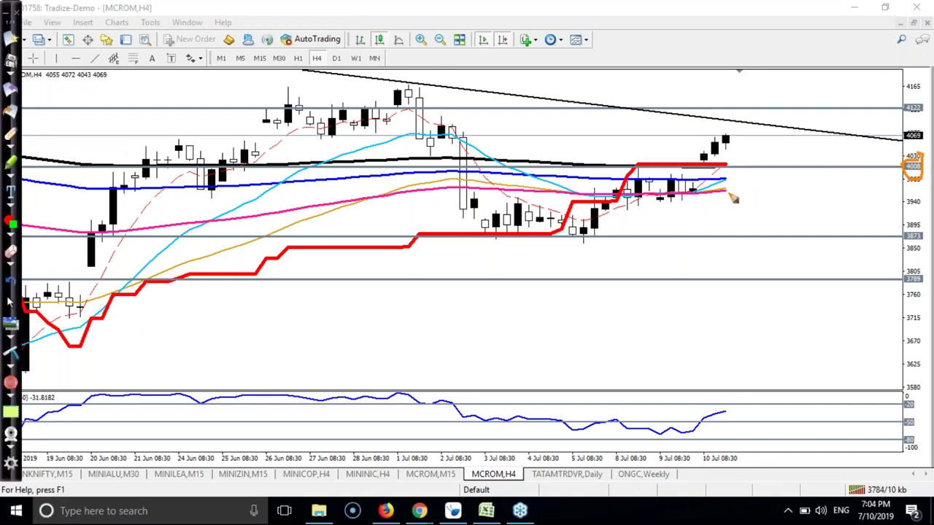
{"action": "left_click_drag", "start_coordinate": [597, 232], "coordinate": [644, 170]}
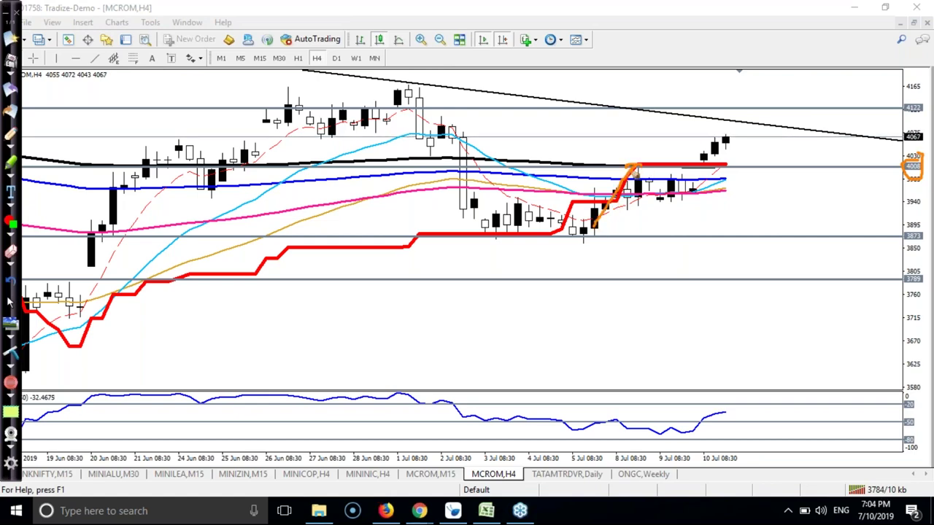
{"action": "left_click_drag", "start_coordinate": [638, 169], "coordinate": [686, 195]}
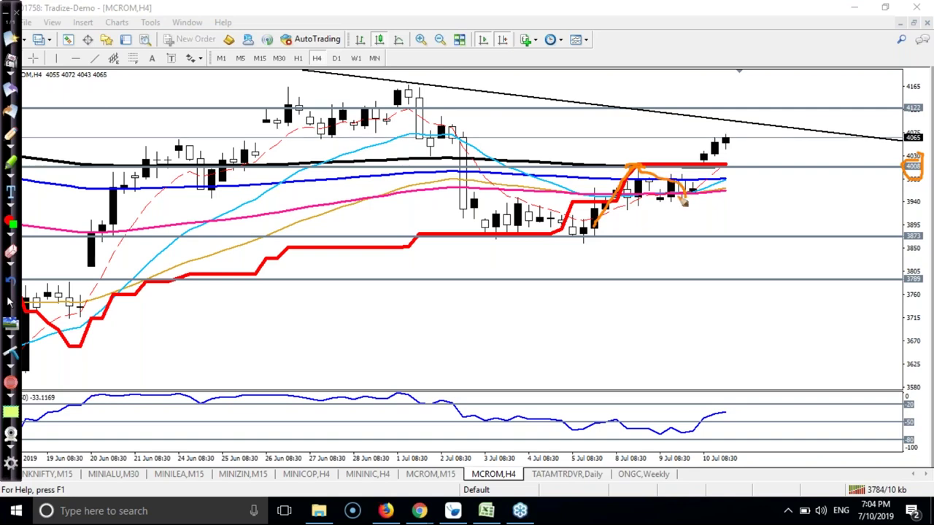
{"action": "mouse_move", "coordinate": [451, 130]}
{"action": "left_mouse_down"}
{"action": "mouse_move", "coordinate": [502, 240]}
{"action": "mouse_move", "coordinate": [522, 207]}
{"action": "mouse_move", "coordinate": [572, 235]}
{"action": "mouse_move", "coordinate": [587, 232]}
{"action": "mouse_move", "coordinate": [636, 162]}
{"action": "left_mouse_up"}
{"action": "mouse_move", "coordinate": [503, 195]}
{"action": "left_mouse_down"}
{"action": "mouse_move", "coordinate": [643, 197]}
{"action": "mouse_move", "coordinate": [614, 188]}
{"action": "mouse_move", "coordinate": [611, 197]}
{"action": "mouse_move", "coordinate": [636, 164]}
{"action": "mouse_move", "coordinate": [687, 206]}
{"action": "left_mouse_up"}
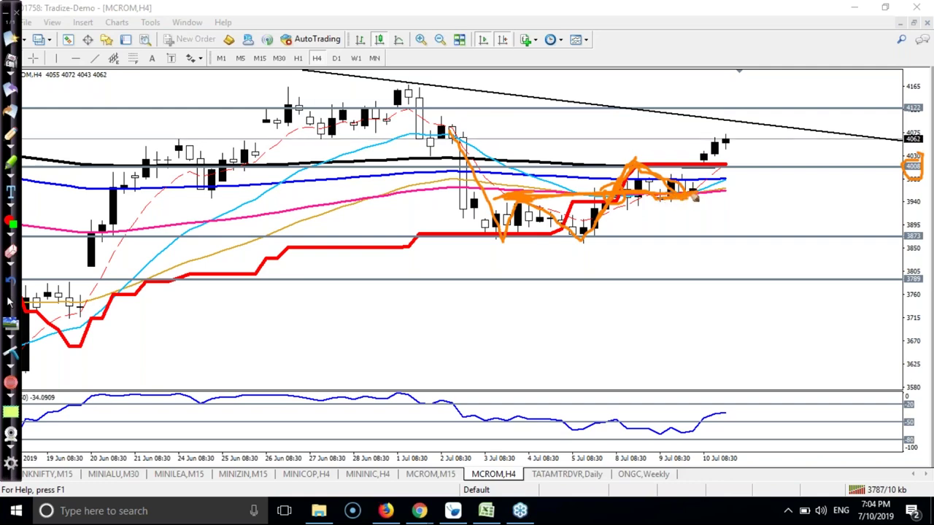
Step: Project a rise toward 4122, circle 4122 and the earlier tops there, and mark the target
{"action": "left_click_drag", "start_coordinate": [696, 195], "coordinate": [734, 95]}
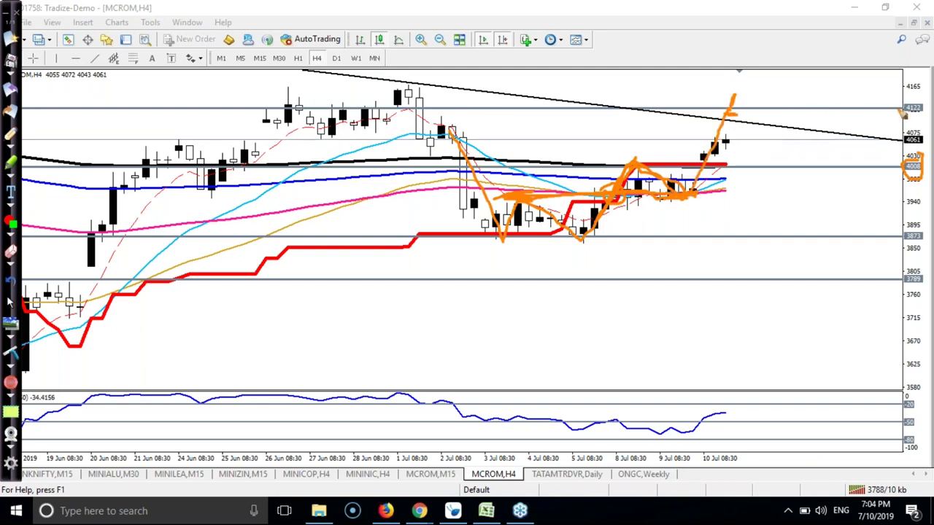
{"action": "left_click_drag", "start_coordinate": [917, 93], "coordinate": [928, 105]}
{"action": "left_click_drag", "start_coordinate": [298, 104], "coordinate": [282, 110]}
{"action": "mouse_move", "coordinate": [376, 103]}
{"action": "left_mouse_down"}
{"action": "mouse_move", "coordinate": [361, 110]}
{"action": "mouse_move", "coordinate": [374, 114]}
{"action": "left_mouse_up"}
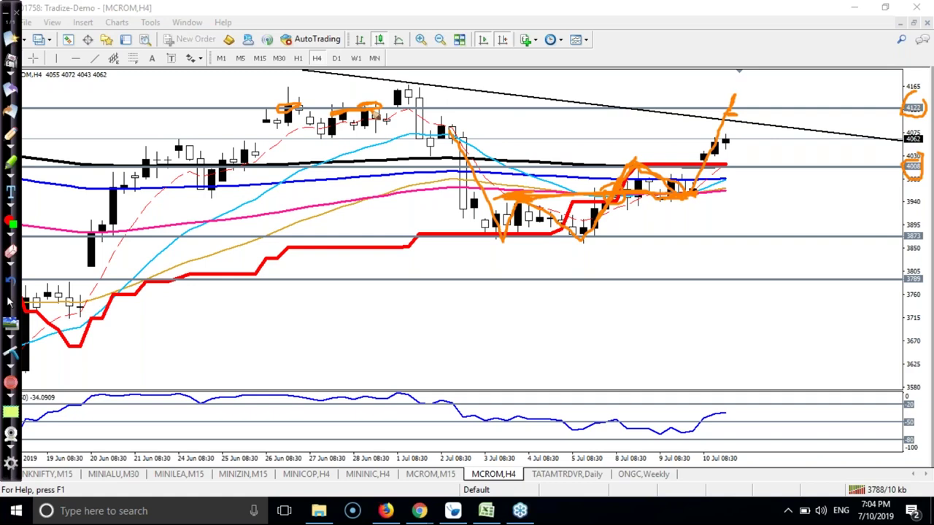
{"action": "mouse_move", "coordinate": [713, 117]}
{"action": "left_mouse_down"}
{"action": "mouse_move", "coordinate": [756, 116]}
{"action": "mouse_move", "coordinate": [706, 119]}
{"action": "left_mouse_up"}
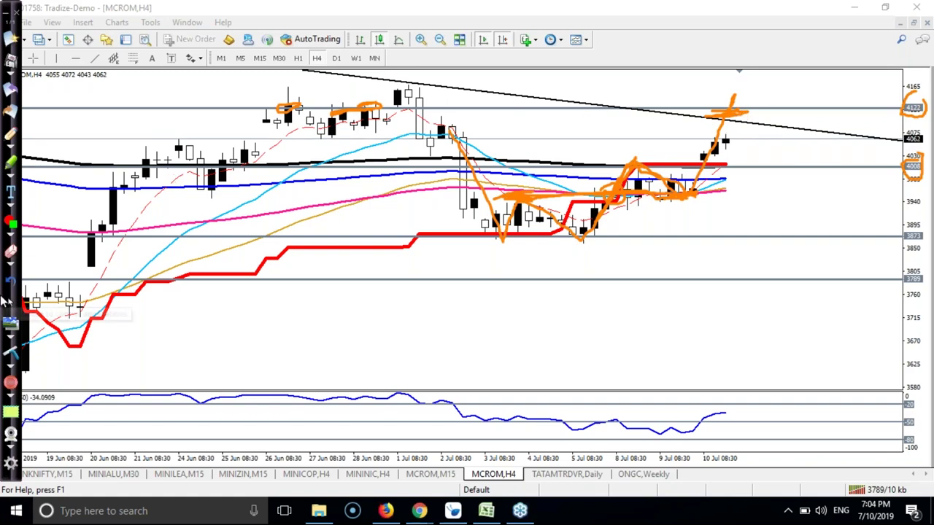
Step: Clear the orange marks, draw Fibonacci levels from 4008 to the 3873 low, and sketch the 5 Jul upswing
{"action": "left_click", "coordinate": [9, 305]}
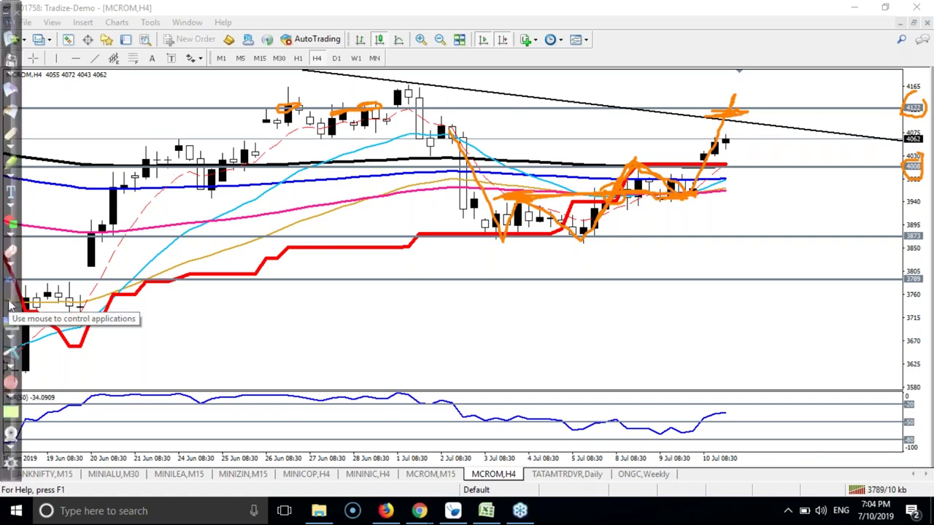
{"action": "left_click", "coordinate": [10, 352]}
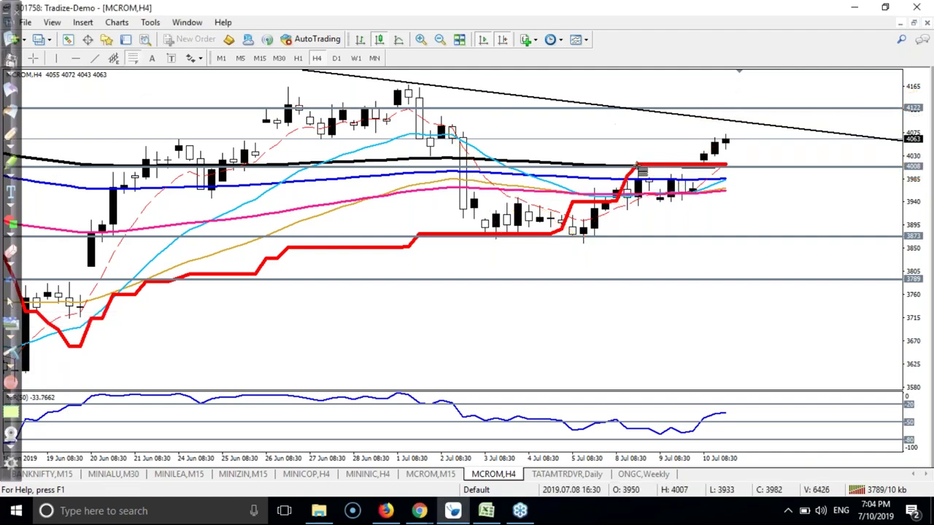
{"action": "left_click_drag", "start_coordinate": [642, 168], "coordinate": [582, 247]}
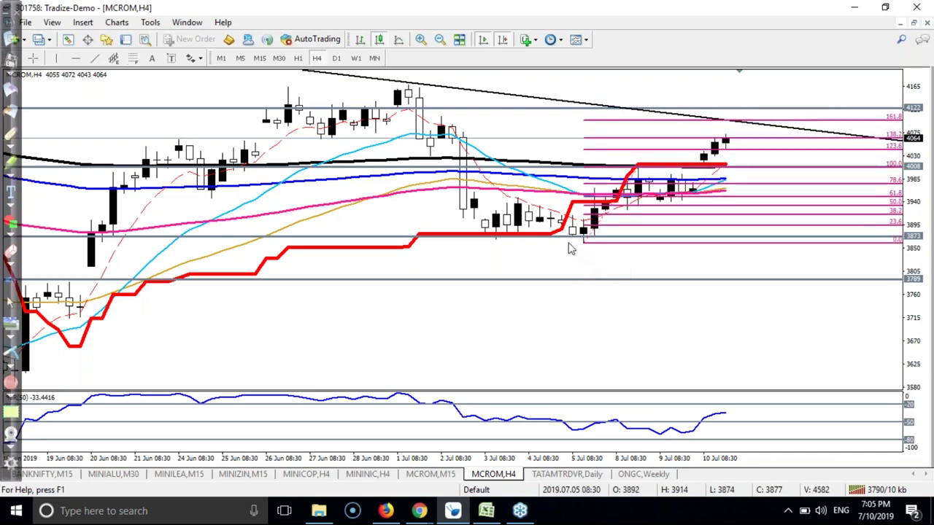
{"action": "left_click", "coordinate": [13, 136]}
{"action": "mouse_move", "coordinate": [582, 239]}
{"action": "left_mouse_down"}
{"action": "mouse_move", "coordinate": [620, 175]}
{"action": "mouse_move", "coordinate": [634, 169]}
{"action": "mouse_move", "coordinate": [677, 205]}
{"action": "mouse_move", "coordinate": [726, 143]}
{"action": "left_mouse_up"}
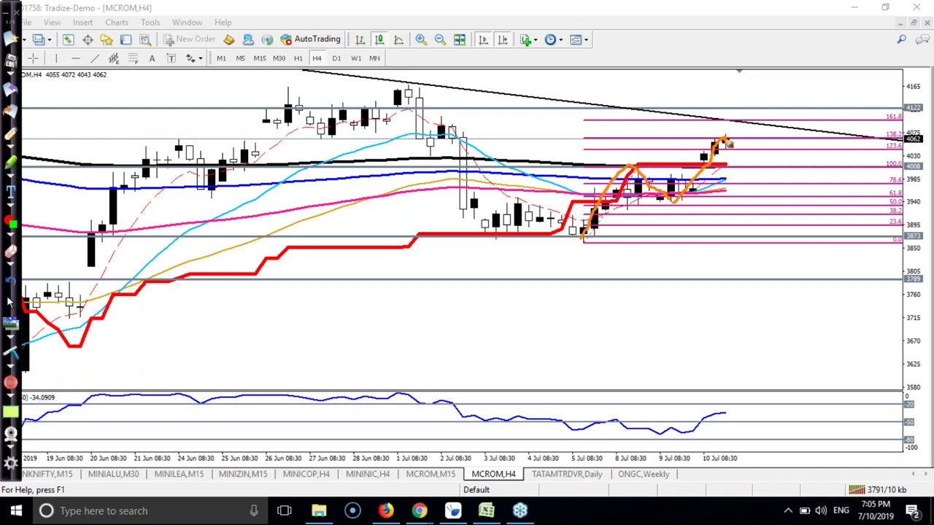
Step: Extend the swing up, circle the 161.8 level, and highlight it in translucent red
{"action": "left_click_drag", "start_coordinate": [728, 144], "coordinate": [737, 118]}
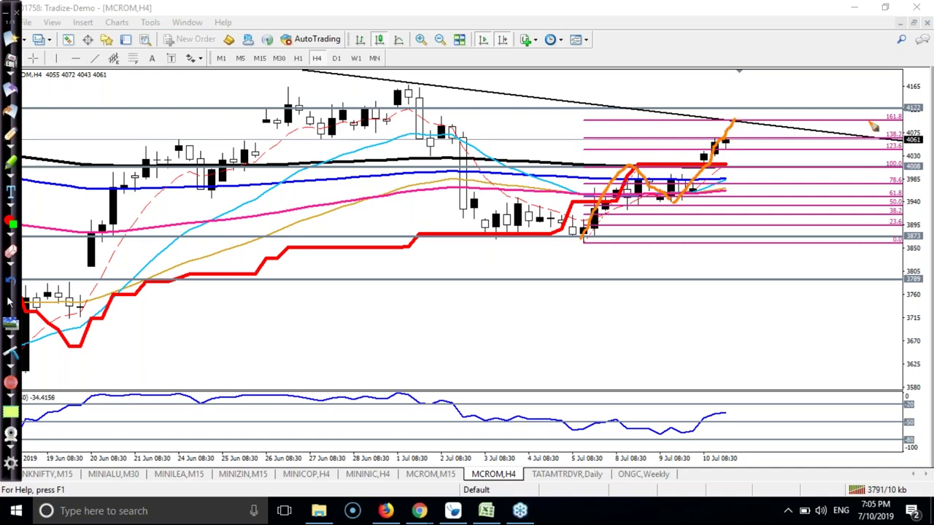
{"action": "mouse_move", "coordinate": [891, 116]}
{"action": "left_mouse_down"}
{"action": "mouse_move", "coordinate": [911, 129]}
{"action": "mouse_move", "coordinate": [915, 119]}
{"action": "left_mouse_up"}
{"action": "left_click_drag", "start_coordinate": [645, 121], "coordinate": [718, 116]}
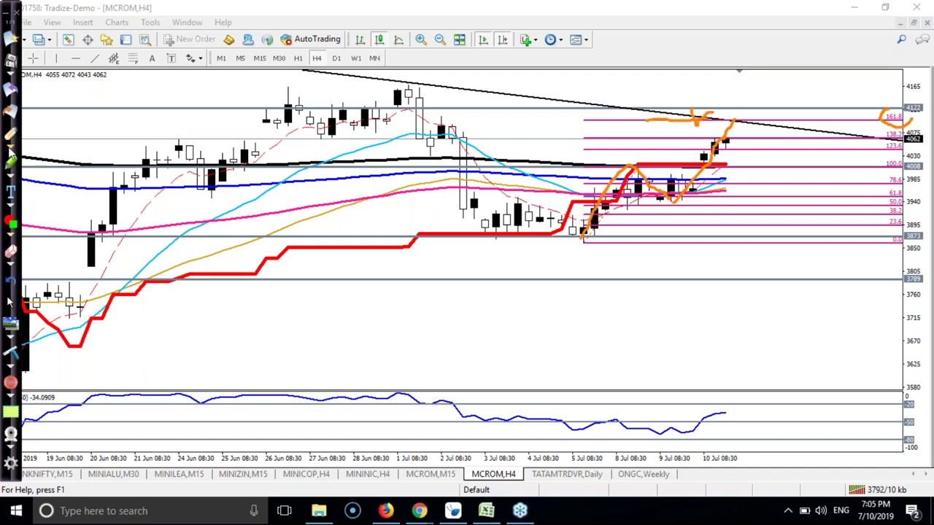
{"action": "left_click", "coordinate": [10, 166]}
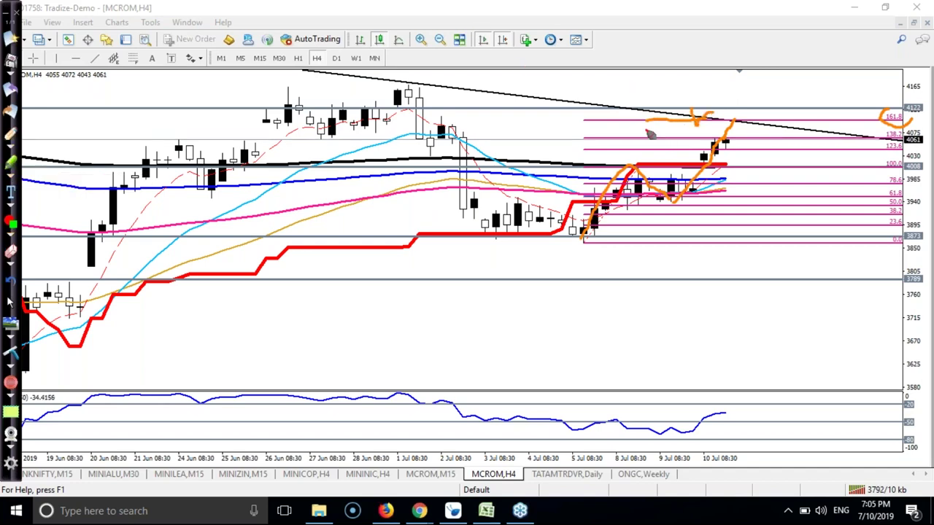
{"action": "left_click_drag", "start_coordinate": [647, 122], "coordinate": [792, 112]}
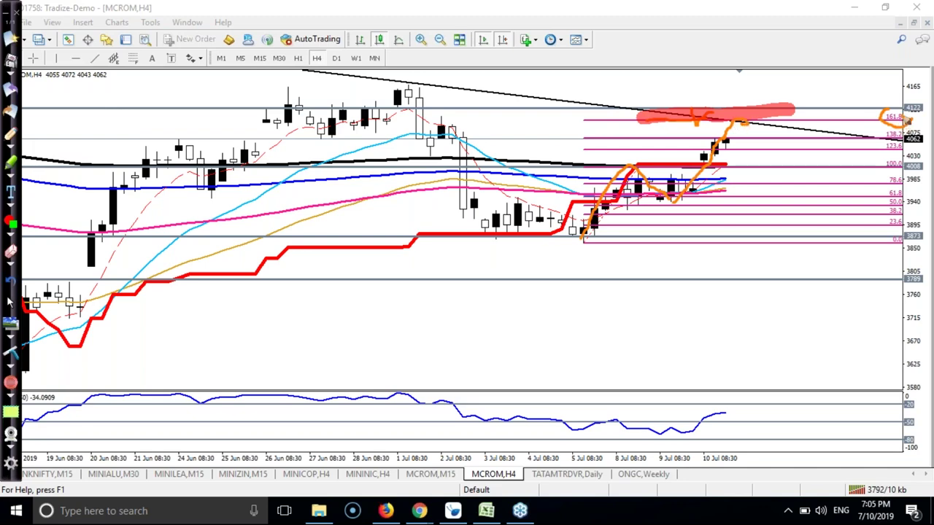
Step: Mark the 24 Jun and 27 Jun highs and the latest candles in orange, then clear all annotations
{"action": "left_click_drag", "start_coordinate": [743, 124], "coordinate": [741, 124]}
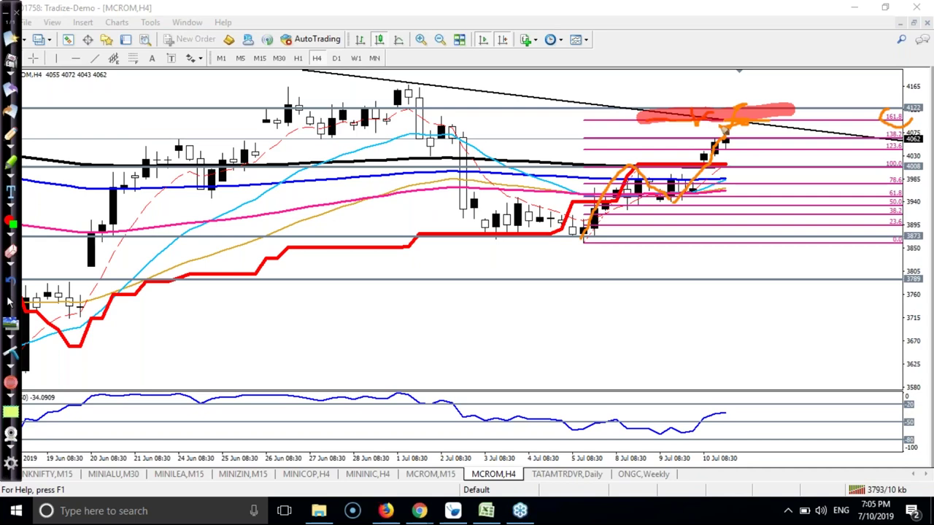
{"action": "left_click_drag", "start_coordinate": [162, 140], "coordinate": [207, 137]}
{"action": "left_click_drag", "start_coordinate": [309, 139], "coordinate": [338, 140]}
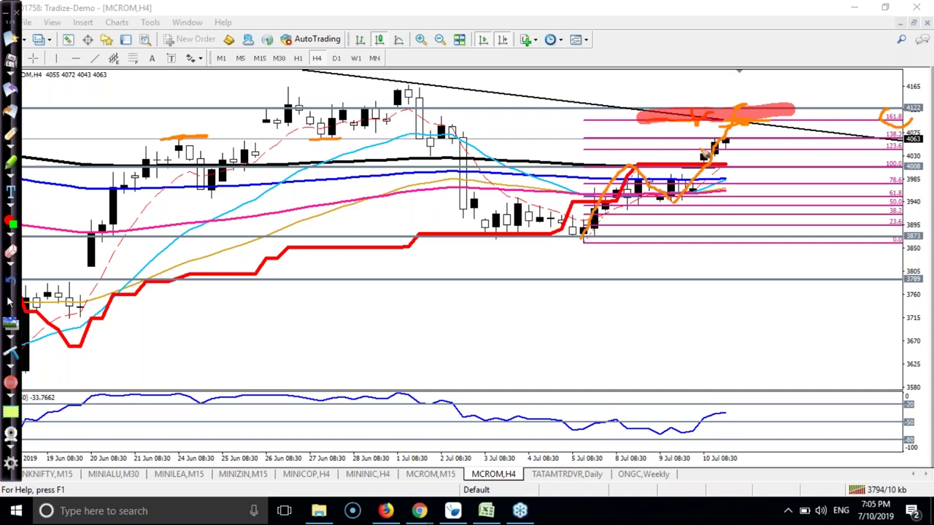
{"action": "left_click_drag", "start_coordinate": [712, 142], "coordinate": [727, 142]}
{"action": "left_click", "coordinate": [11, 310]}
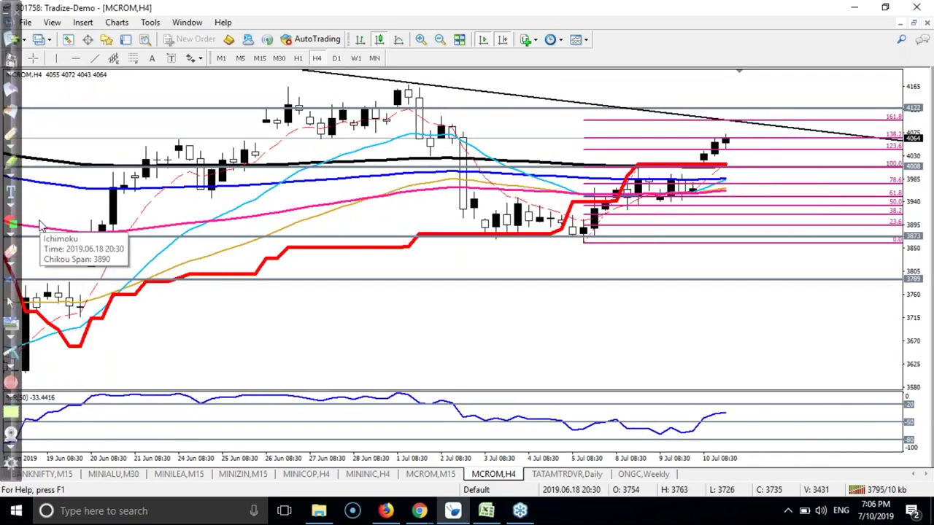
{"action": "left_click", "coordinate": [10, 153]}
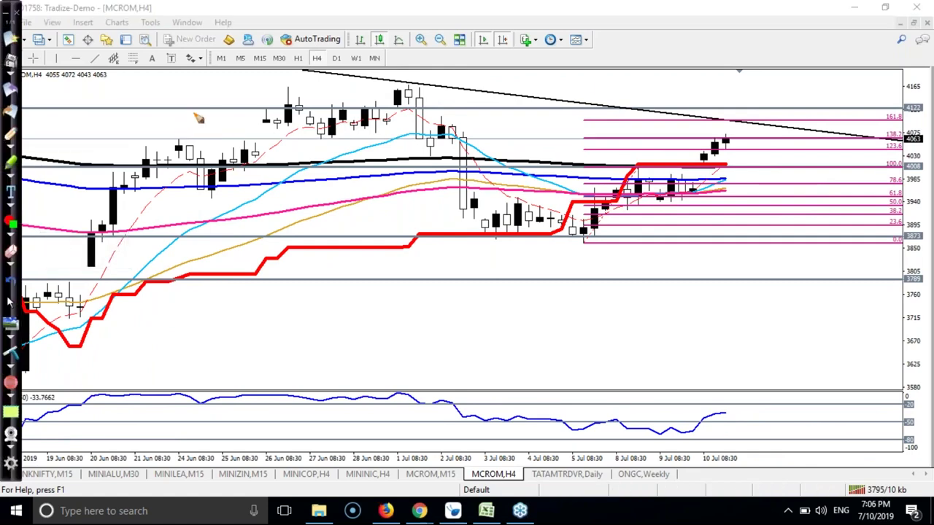
{"action": "left_click_drag", "start_coordinate": [886, 136], "coordinate": [890, 131]}
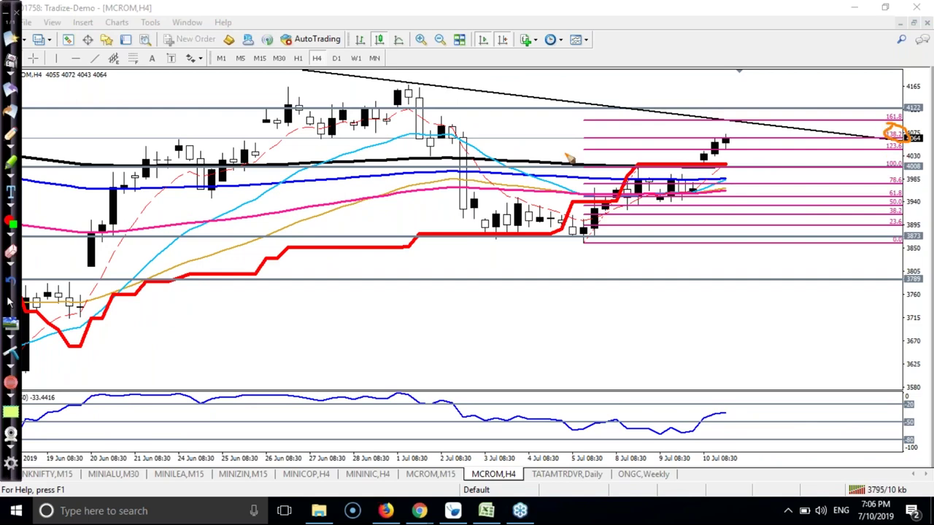
{"action": "left_click_drag", "start_coordinate": [303, 133], "coordinate": [339, 140]}
{"action": "left_click_drag", "start_coordinate": [165, 137], "coordinate": [190, 136]}
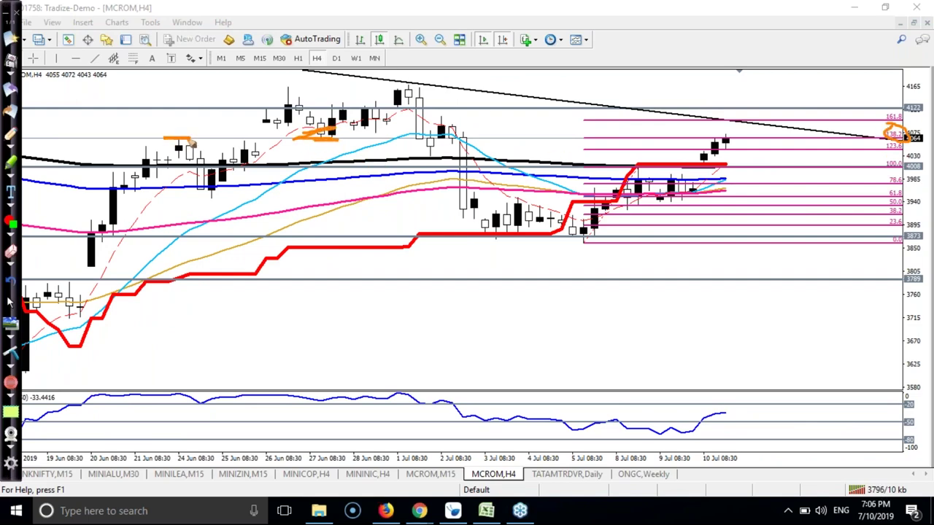
{"action": "left_click_drag", "start_coordinate": [391, 140], "coordinate": [517, 139]}
{"action": "left_click_drag", "start_coordinate": [656, 137], "coordinate": [738, 137]}
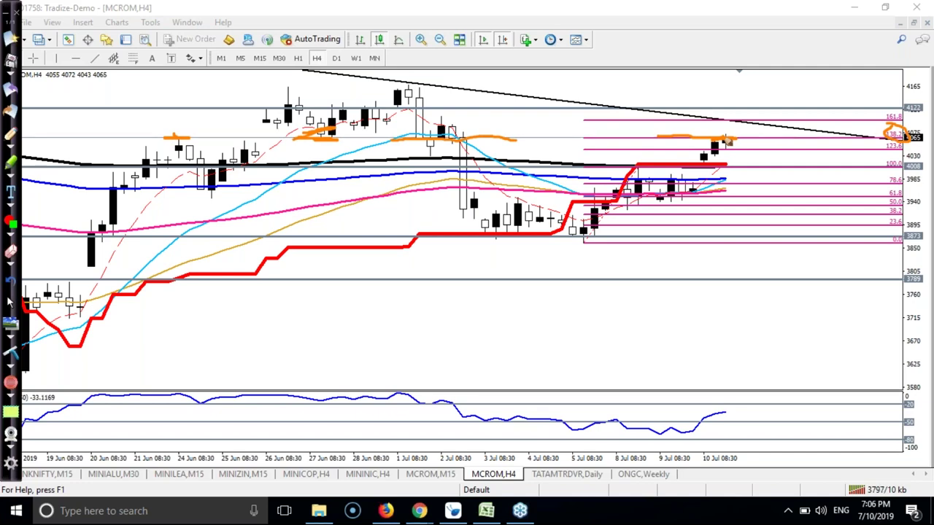
{"action": "mouse_move", "coordinate": [726, 138]}
{"action": "left_mouse_down"}
{"action": "mouse_move", "coordinate": [746, 150]}
{"action": "mouse_move", "coordinate": [735, 130]}
{"action": "left_mouse_up"}
{"action": "mouse_move", "coordinate": [583, 243]}
{"action": "left_mouse_down"}
{"action": "mouse_move", "coordinate": [627, 175]}
{"action": "mouse_move", "coordinate": [667, 202]}
{"action": "mouse_move", "coordinate": [729, 129]}
{"action": "mouse_move", "coordinate": [756, 159]}
{"action": "mouse_move", "coordinate": [721, 136]}
{"action": "mouse_move", "coordinate": [730, 125]}
{"action": "mouse_move", "coordinate": [762, 163]}
{"action": "mouse_move", "coordinate": [745, 156]}
{"action": "mouse_move", "coordinate": [766, 158]}
{"action": "left_mouse_up"}
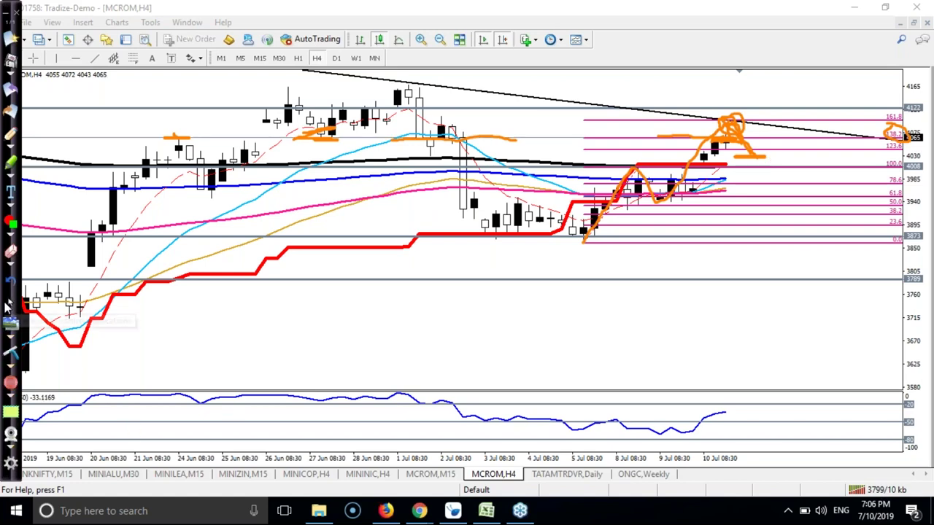
{"action": "left_click", "coordinate": [7, 304]}
{"action": "left_click", "coordinate": [11, 359]}
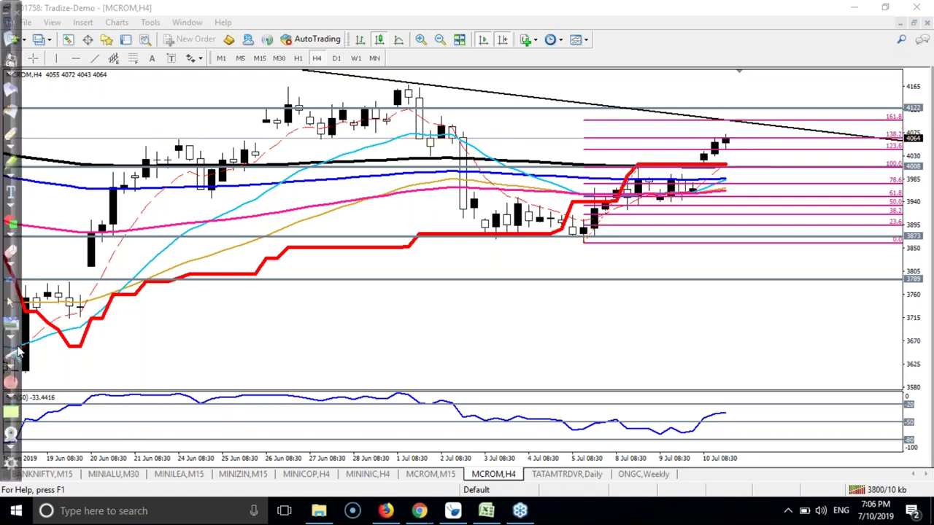
Step: View M15 briefly, return to H4, and delete the Fibonacci levels from the MCROM chart
{"action": "left_click", "coordinate": [259, 58]}
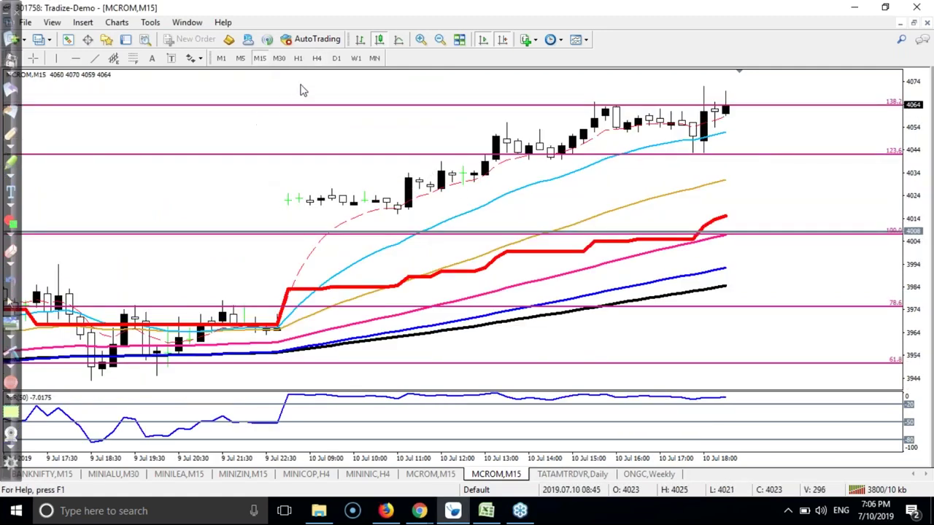
{"action": "left_click", "coordinate": [317, 57]}
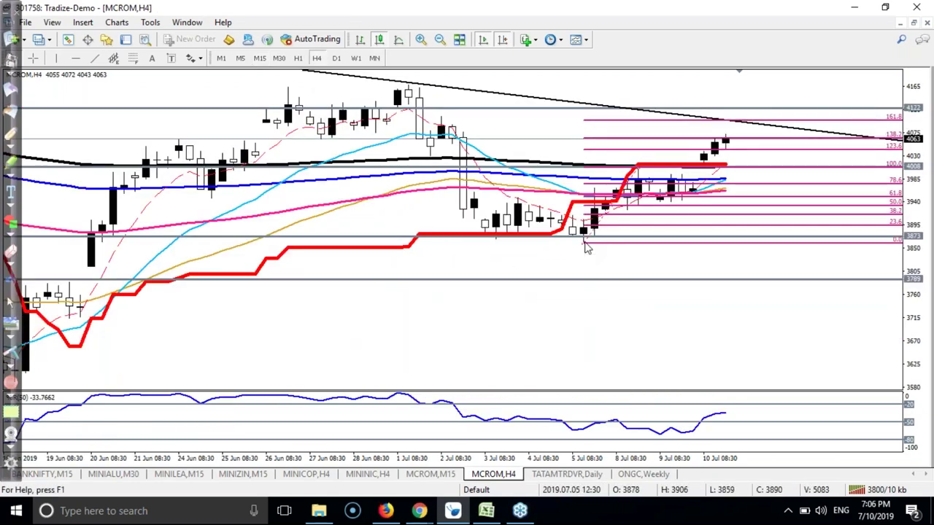
{"action": "key", "text": "Delete"}
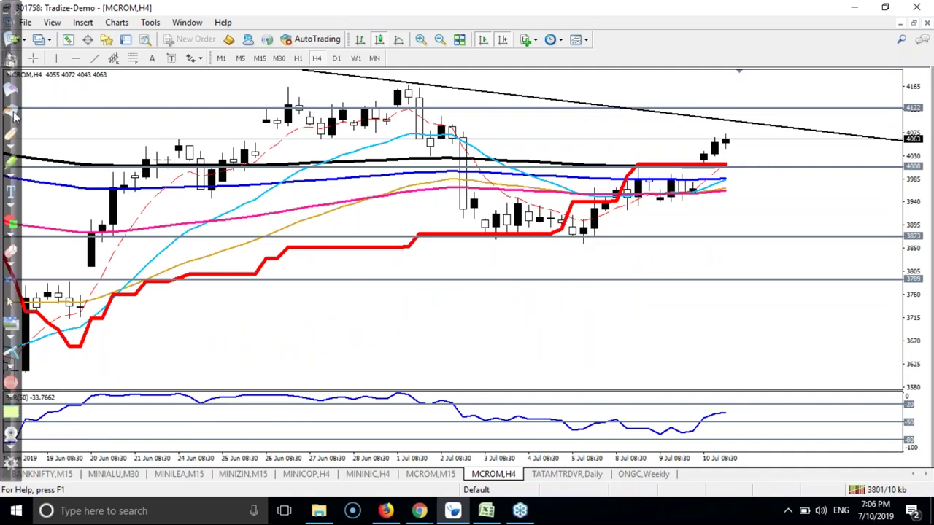
{"action": "left_click", "coordinate": [11, 136]}
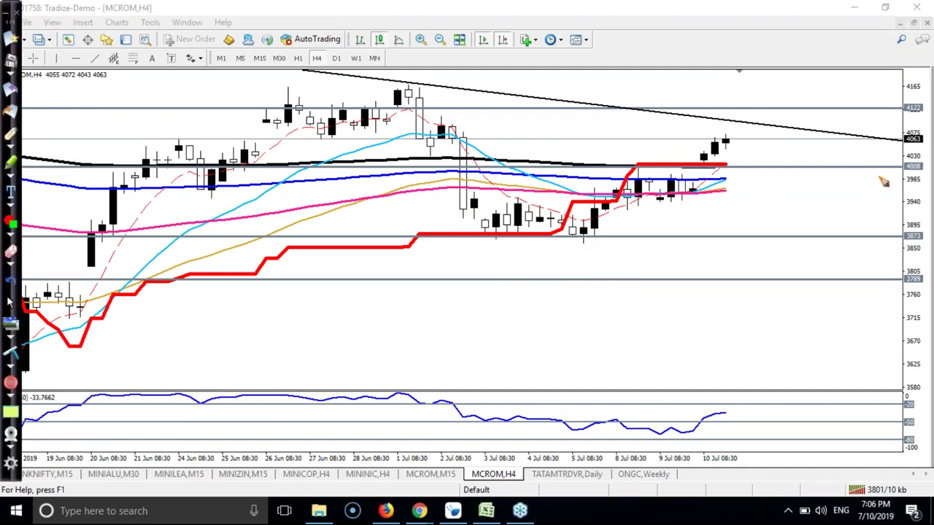
Step: Sketch orange swings along the red line from 1 Jul, through the 8 Jul dip, and up past the latest candles
{"action": "left_click_drag", "start_coordinate": [697, 167], "coordinate": [740, 173]}
{"action": "mouse_move", "coordinate": [383, 249]}
{"action": "left_mouse_down"}
{"action": "mouse_move", "coordinate": [407, 245]}
{"action": "mouse_move", "coordinate": [426, 224]}
{"action": "left_mouse_up"}
{"action": "left_click_drag", "start_coordinate": [671, 169], "coordinate": [693, 131]}
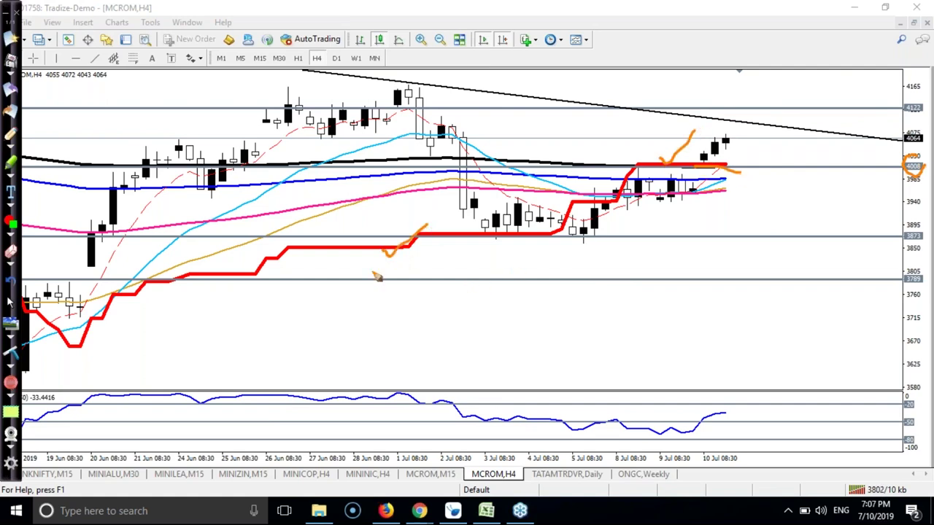
{"action": "mouse_move", "coordinate": [470, 234]}
{"action": "left_mouse_down"}
{"action": "mouse_move", "coordinate": [533, 236]}
{"action": "mouse_move", "coordinate": [522, 231]}
{"action": "mouse_move", "coordinate": [567, 198]}
{"action": "left_mouse_up"}
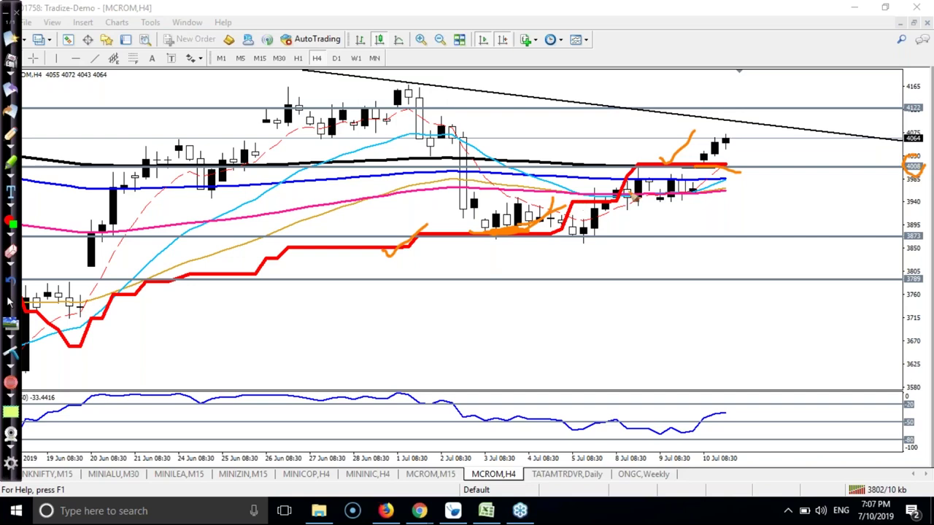
{"action": "left_click_drag", "start_coordinate": [640, 168], "coordinate": [661, 214]}
{"action": "mouse_move", "coordinate": [662, 214]}
{"action": "left_mouse_down"}
{"action": "mouse_move", "coordinate": [744, 123]}
{"action": "mouse_move", "coordinate": [721, 130]}
{"action": "left_mouse_up"}
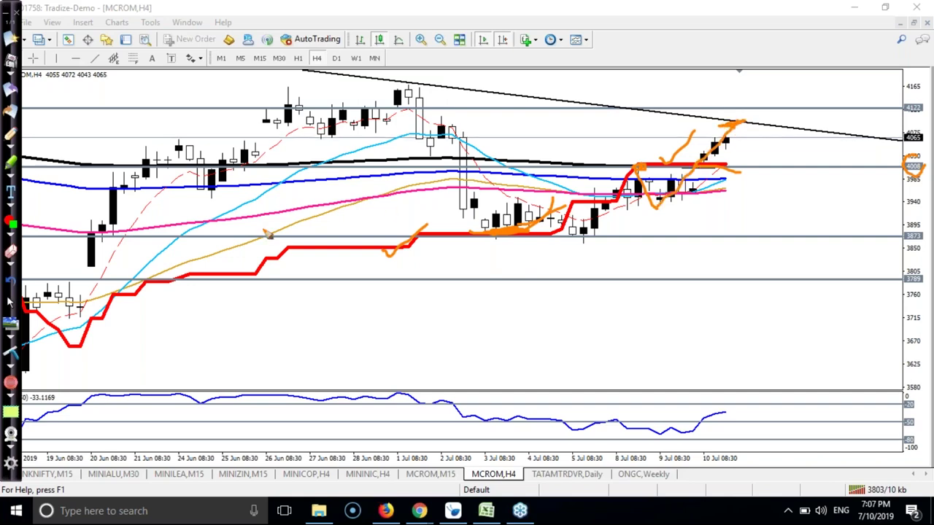
{"action": "left_click", "coordinate": [11, 306]}
Step: Erase the orange marks, switch MCROM to M15, zoom out, and compress the price scale
{"action": "left_click", "coordinate": [11, 353]}
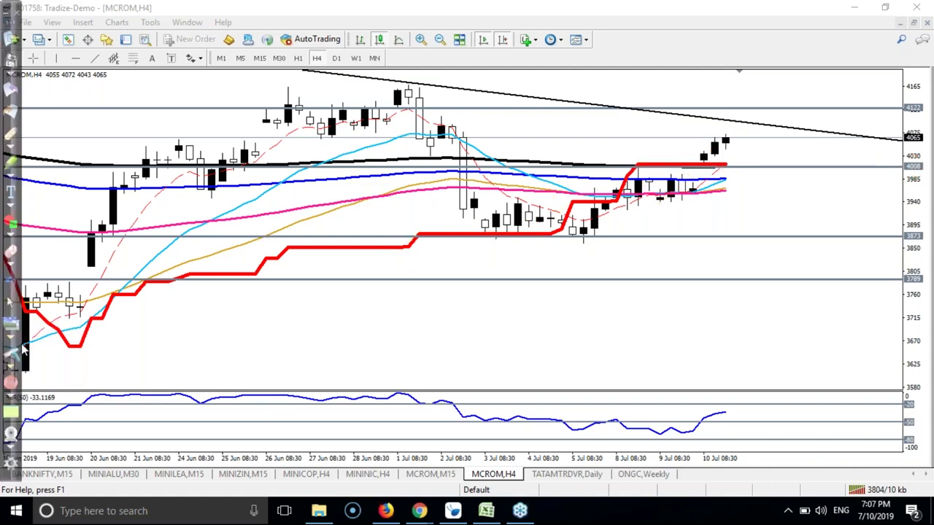
{"action": "left_click", "coordinate": [259, 59]}
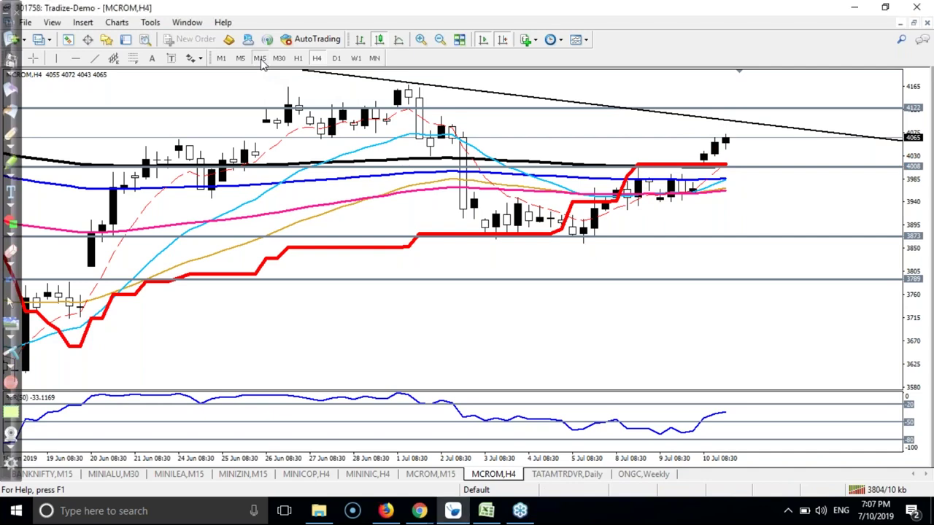
{"action": "left_click", "coordinate": [441, 41]}
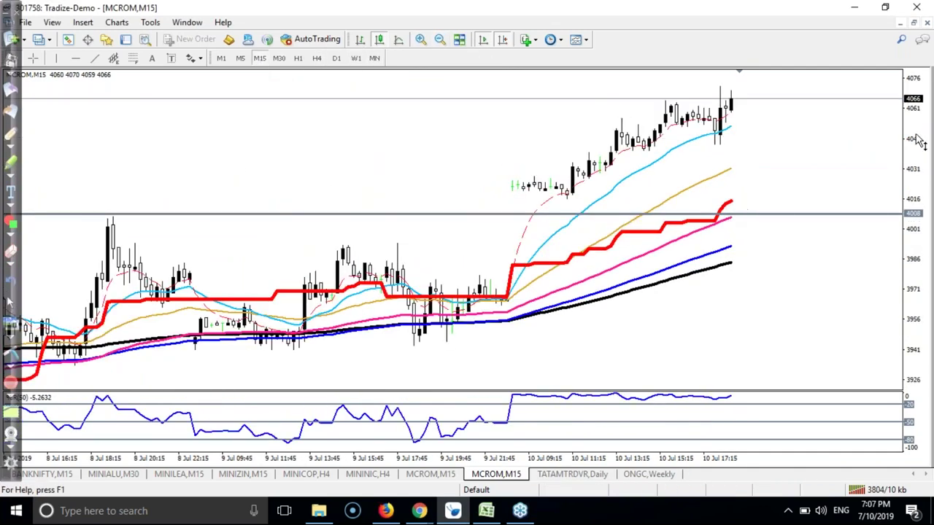
{"action": "mouse_move", "coordinate": [921, 136]}
{"action": "left_mouse_down"}
{"action": "mouse_move", "coordinate": [921, 159]}
{"action": "mouse_move", "coordinate": [916, 145]}
{"action": "left_mouse_up"}
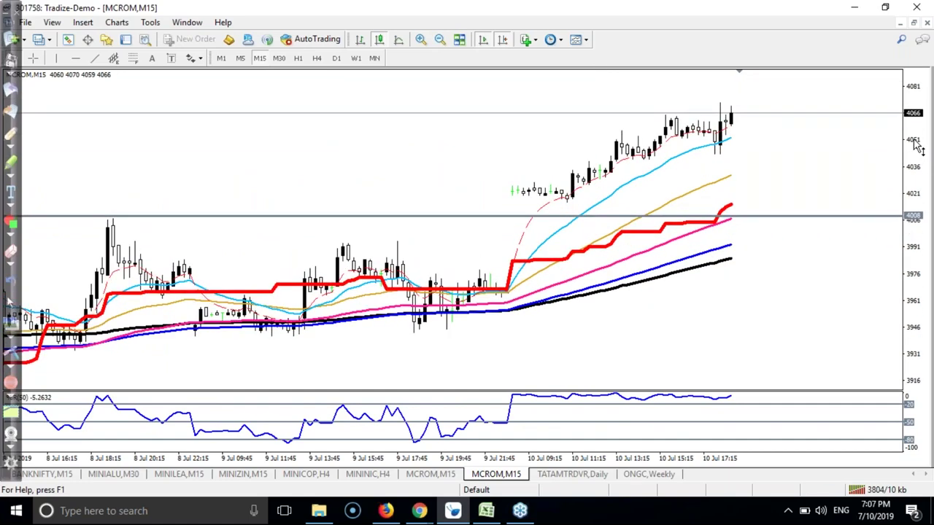